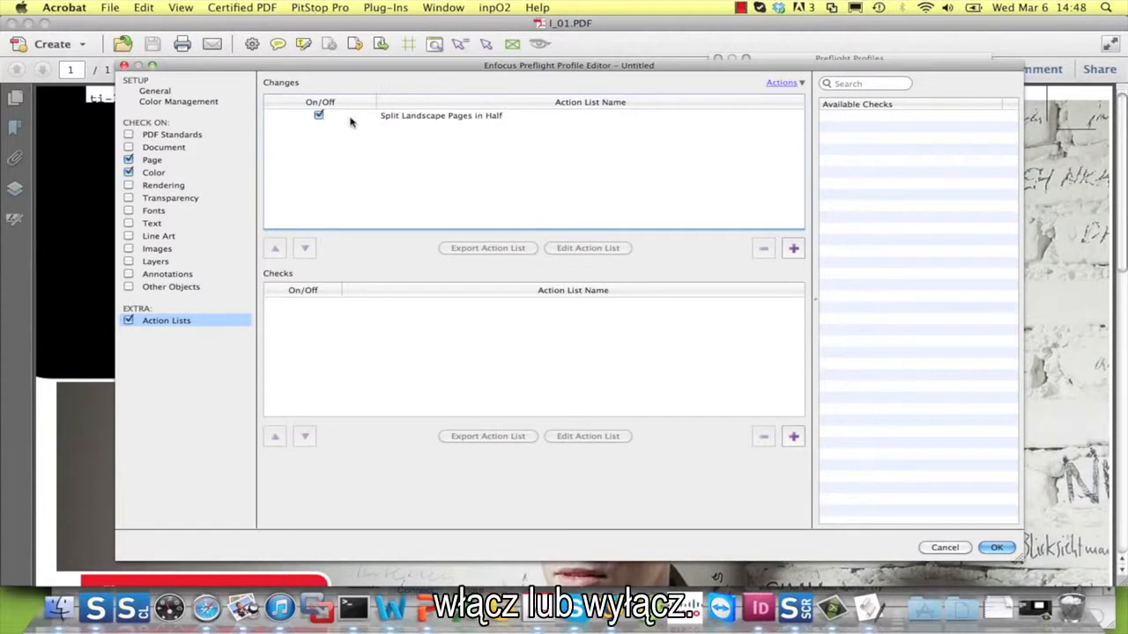
Enable variable names for the action lists and link the on/off state of Split Landscape Pages in Half to the Split pages variable
{"action": "left_click", "coordinate": [795, 84]}
{"action": "left_click", "coordinate": [797, 95]}
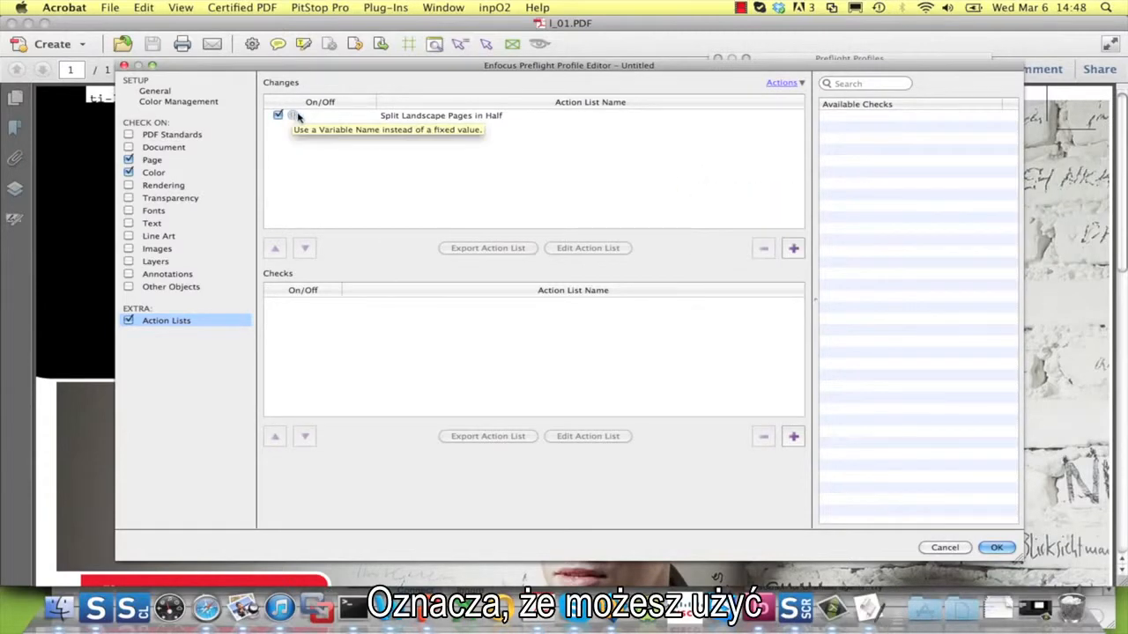
{"action": "left_click", "coordinate": [292, 115]}
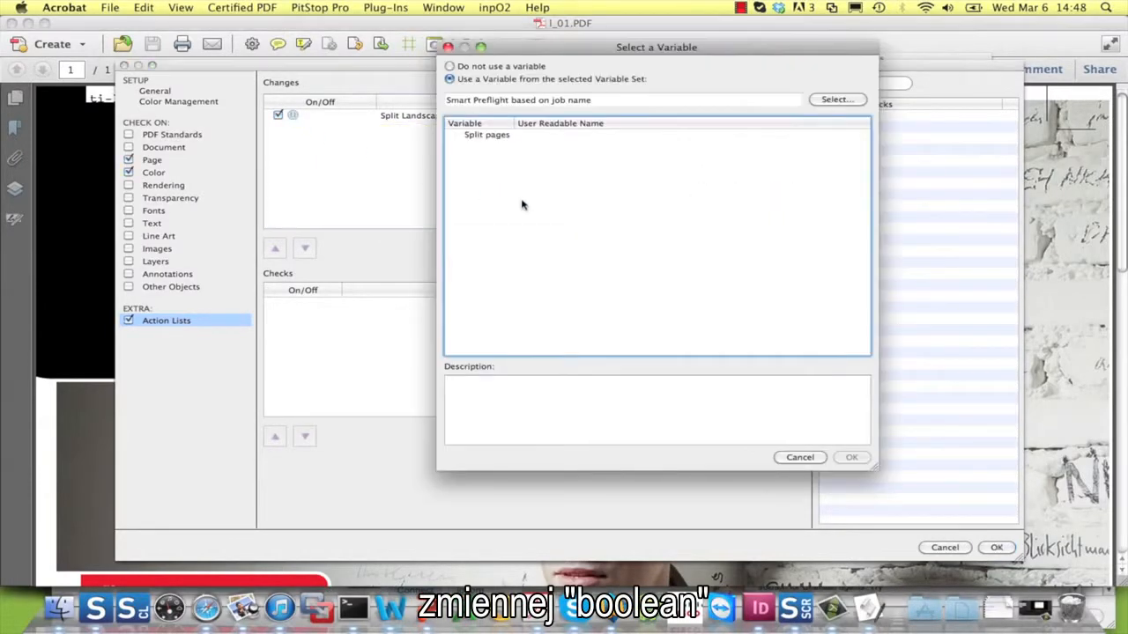
{"action": "left_click", "coordinate": [496, 136]}
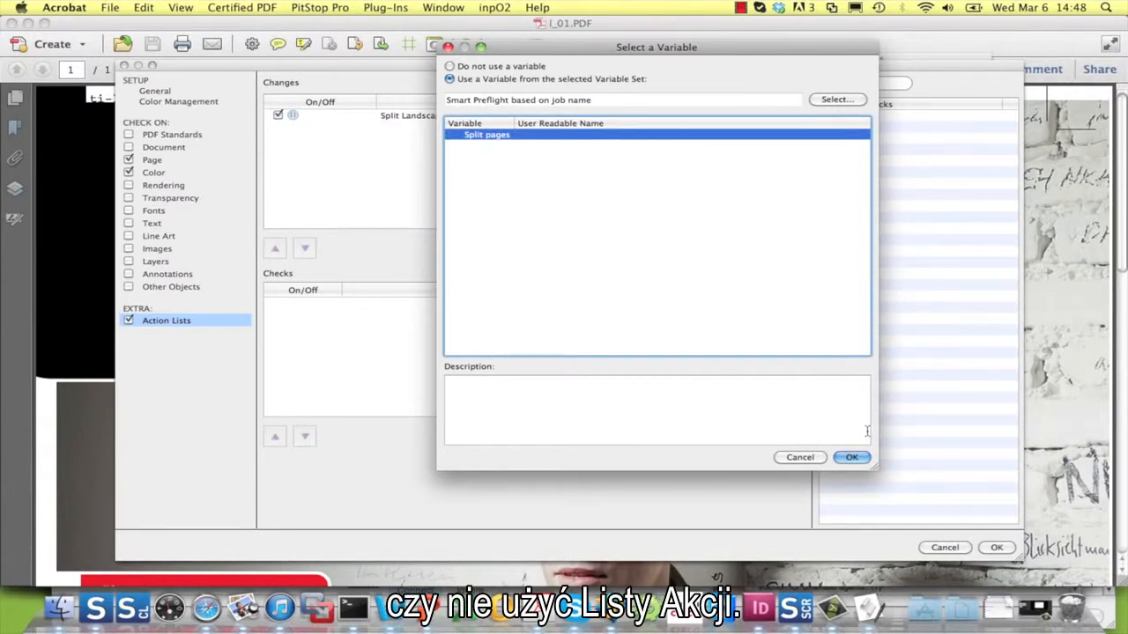
{"action": "left_click", "coordinate": [851, 457]}
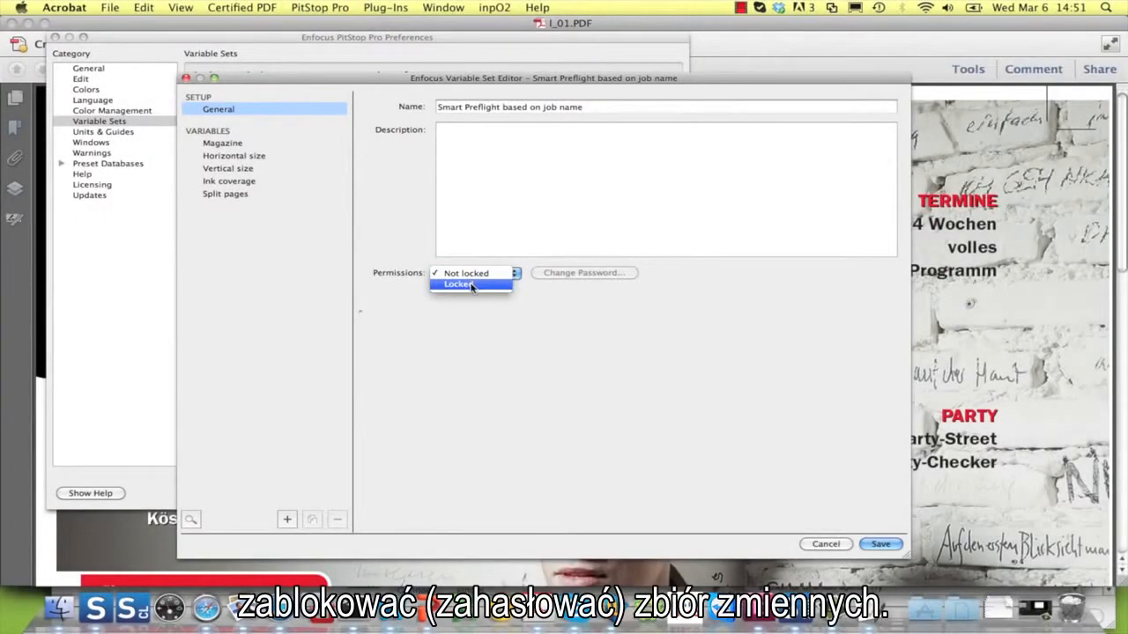
Try to change the variable set's permissions to Locked, then cancel the locking password request
{"action": "left_click", "coordinate": [472, 284]}
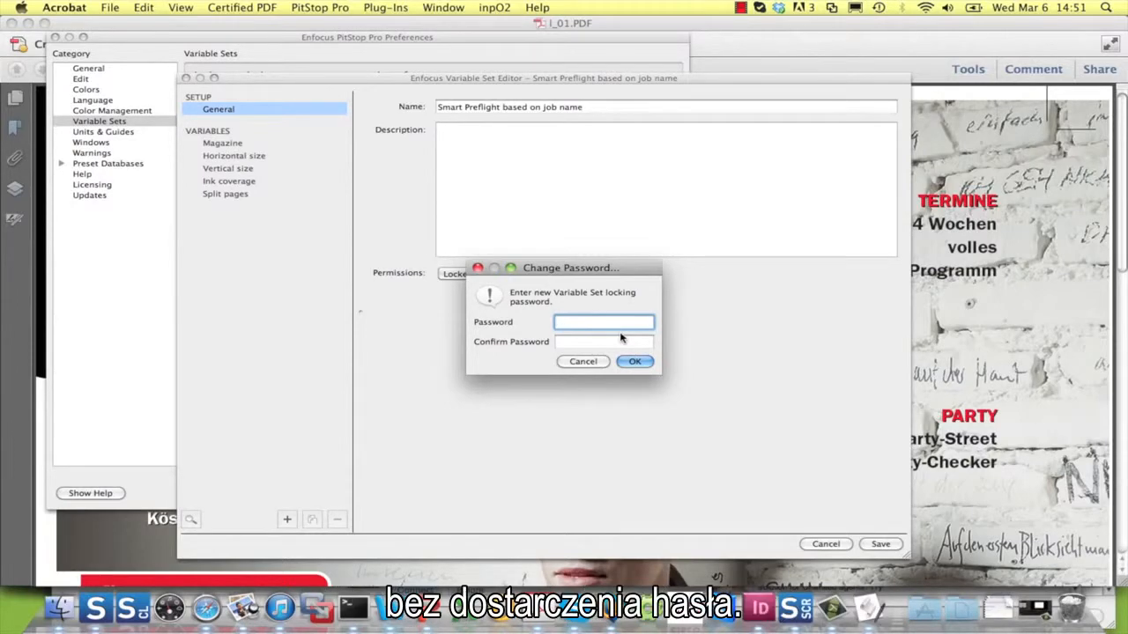
{"action": "left_click", "coordinate": [596, 365]}
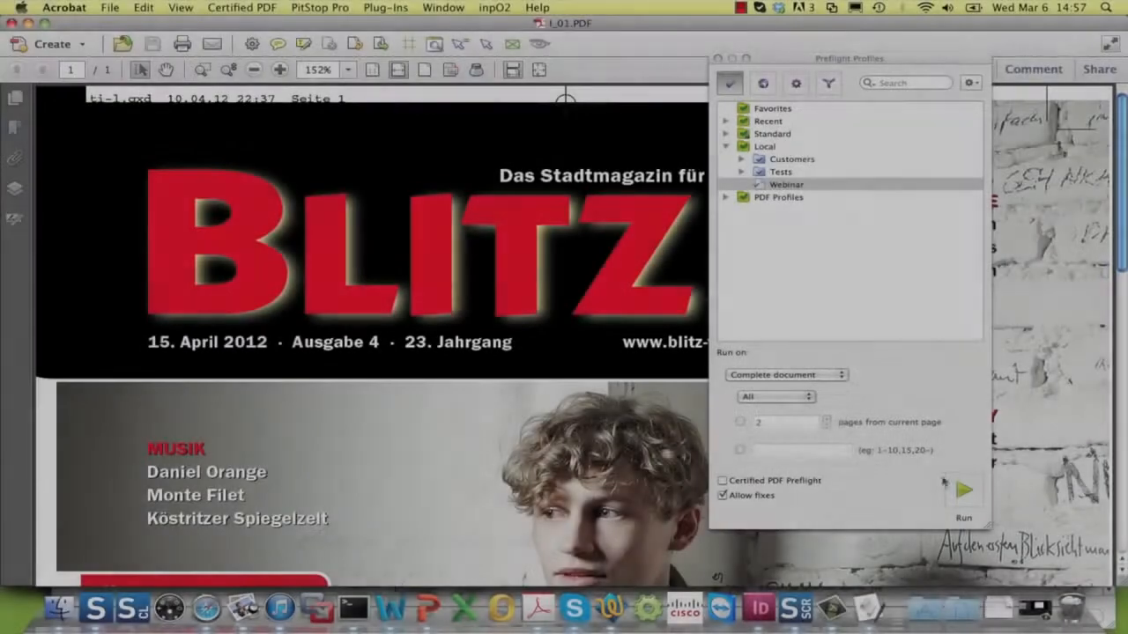
Run the Webinar preflight profile and set the ISO 12647-2 paper type to Uncoated yellowish
{"action": "left_click", "coordinate": [961, 489]}
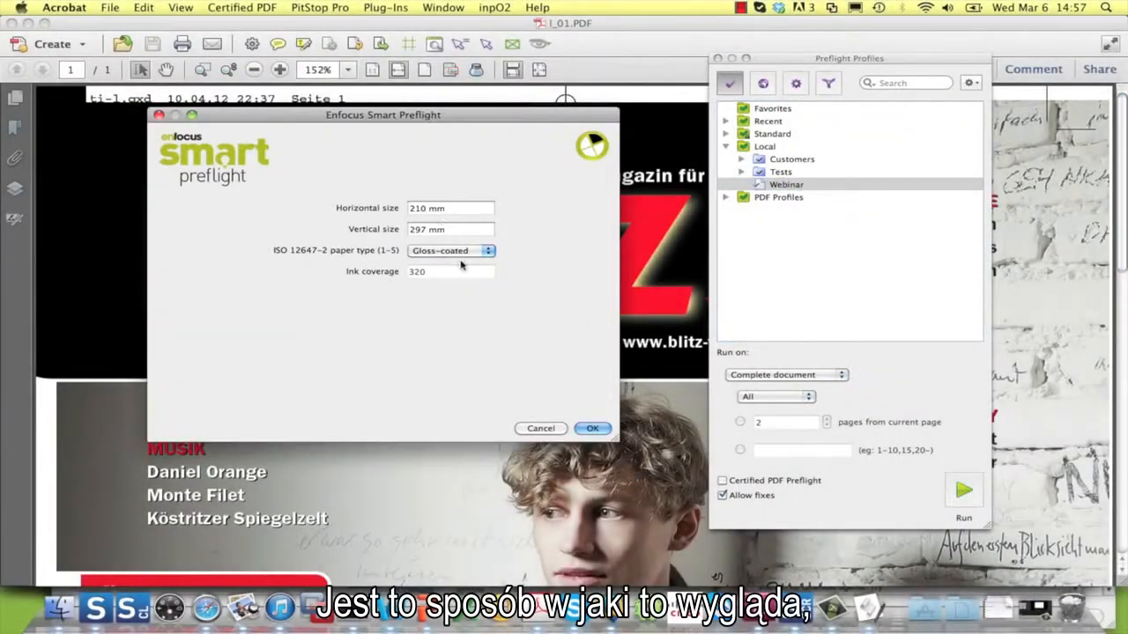
{"action": "left_click", "coordinate": [468, 253]}
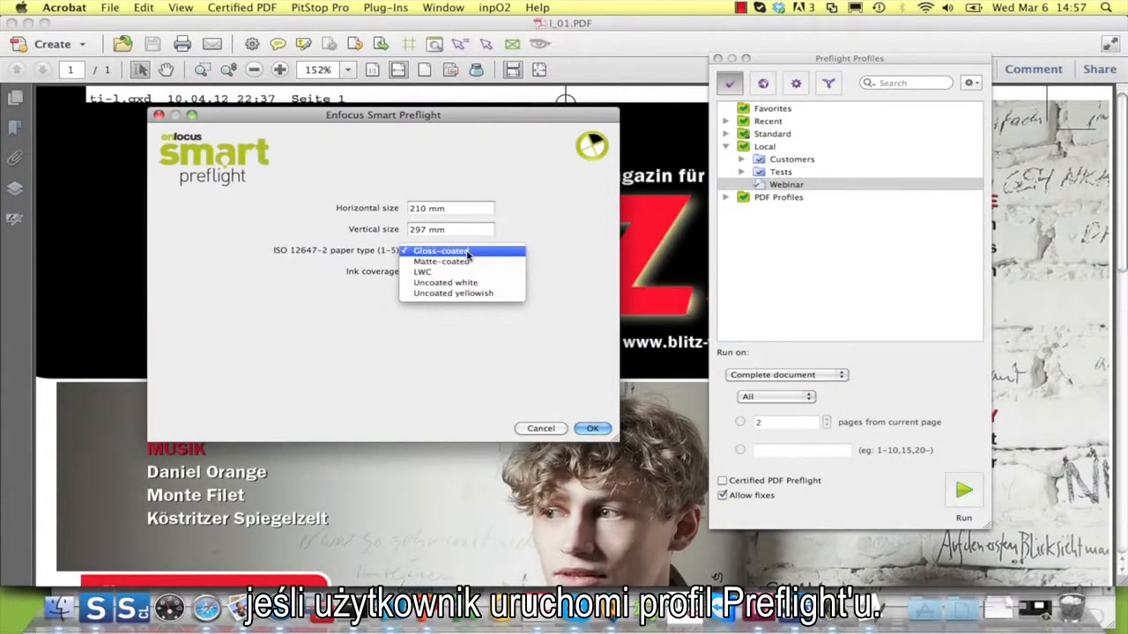
{"action": "left_click", "coordinate": [468, 292]}
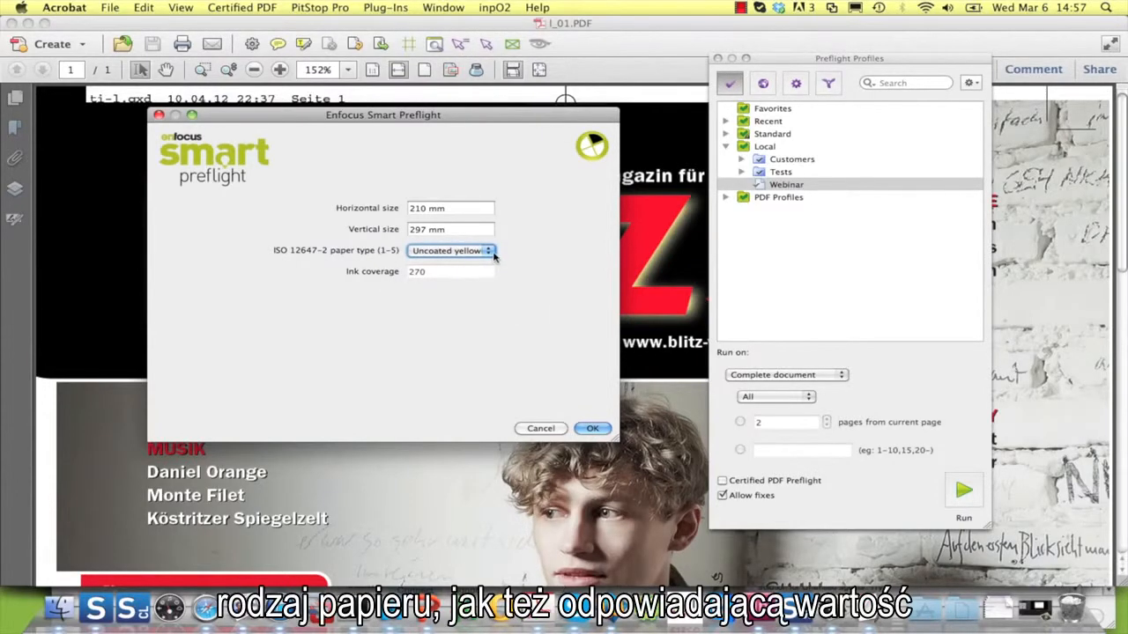
{"action": "mouse_move", "coordinate": [423, 277]}
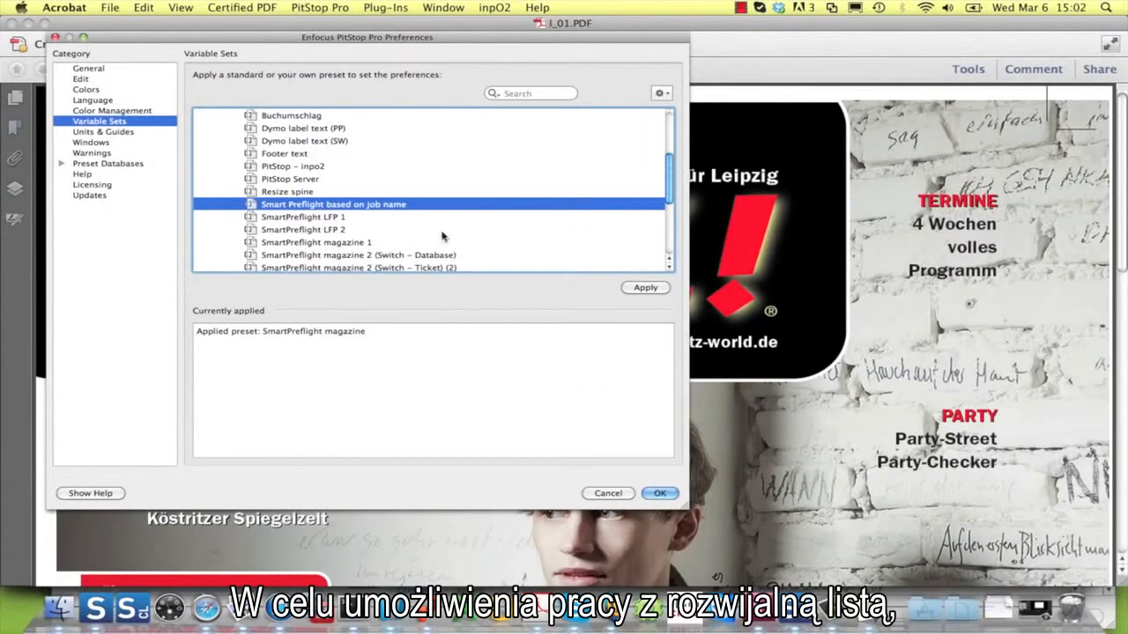
Open the Smart Preflight based on job name variable set and review its Magazine, Horizontal size, Vertical size and Ink coverage variables
{"action": "double_click", "coordinate": [380, 208]}
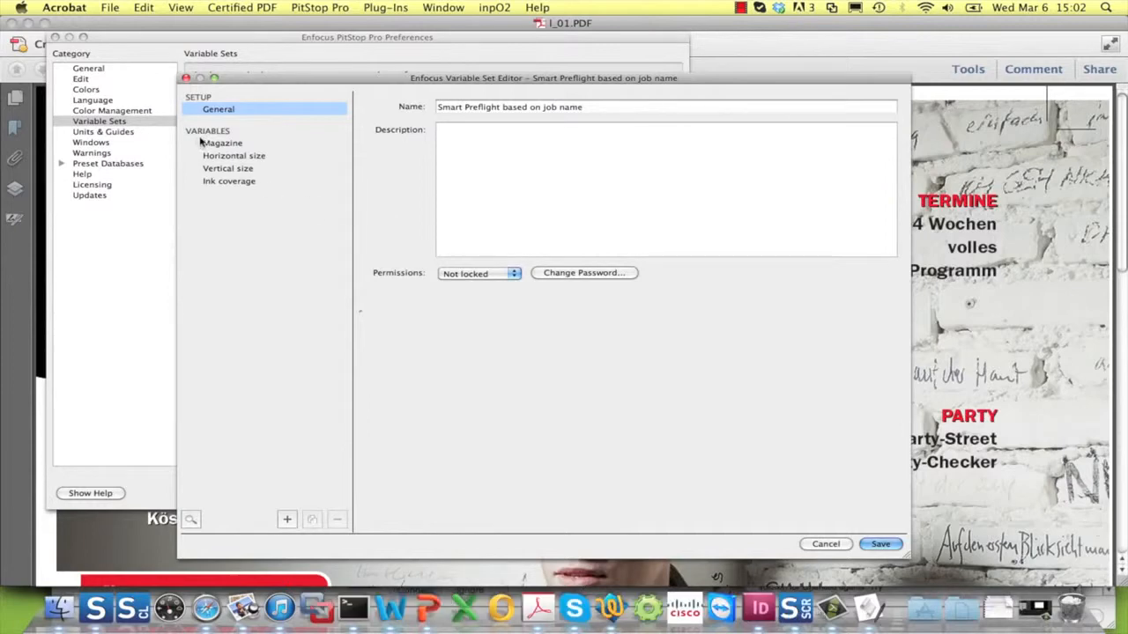
{"action": "left_click", "coordinate": [226, 145]}
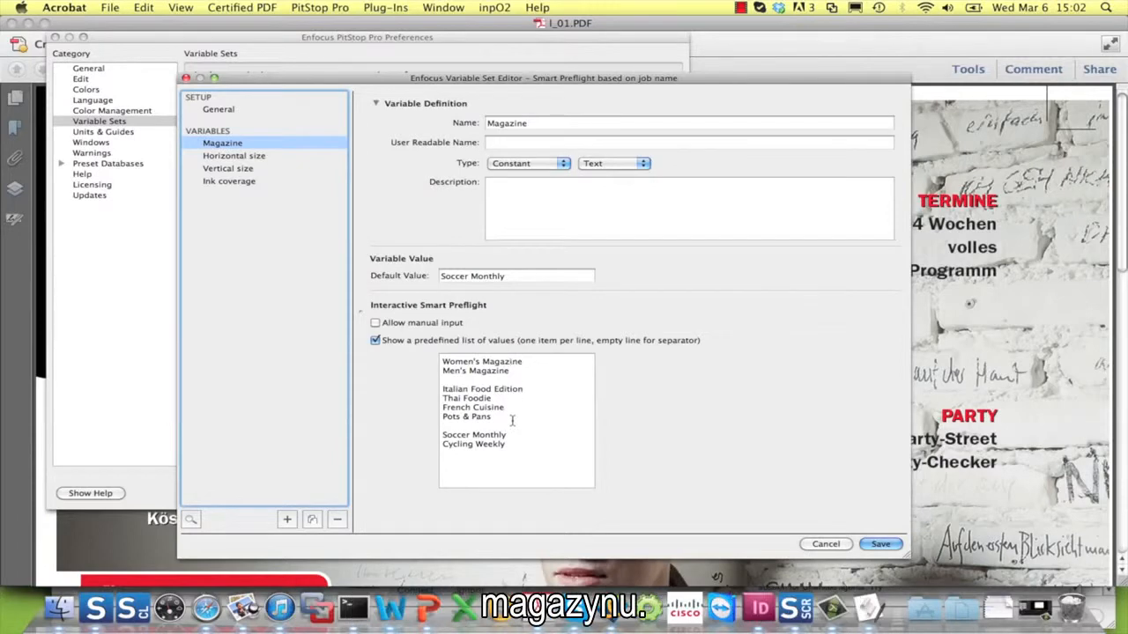
{"action": "left_click", "coordinate": [262, 159]}
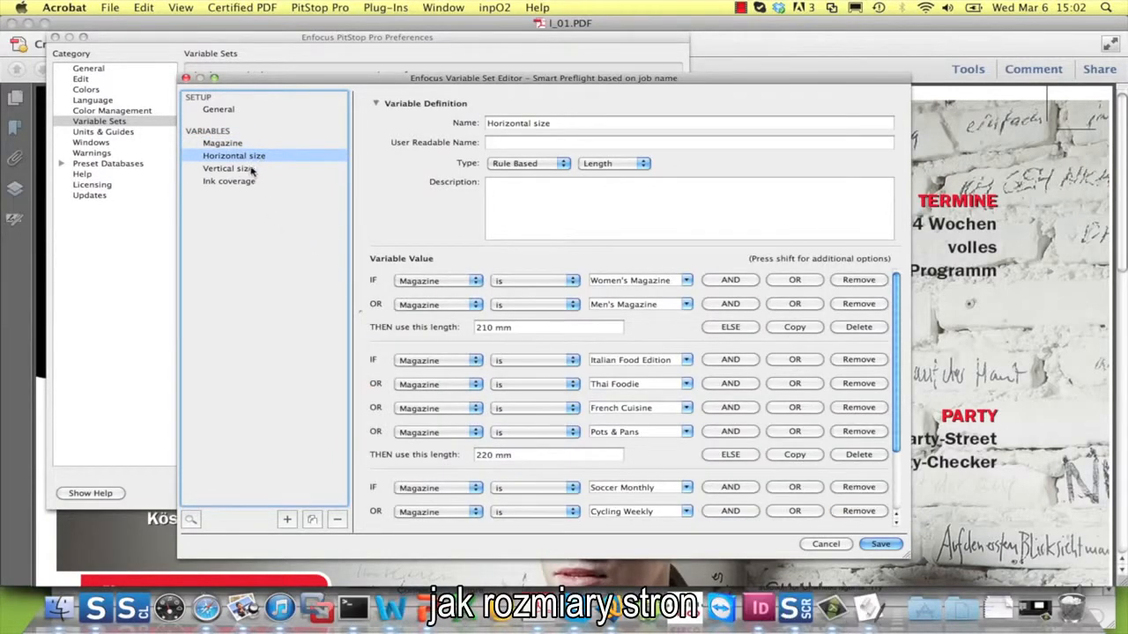
{"action": "left_click", "coordinate": [252, 170]}
{"action": "left_click", "coordinate": [231, 181]}
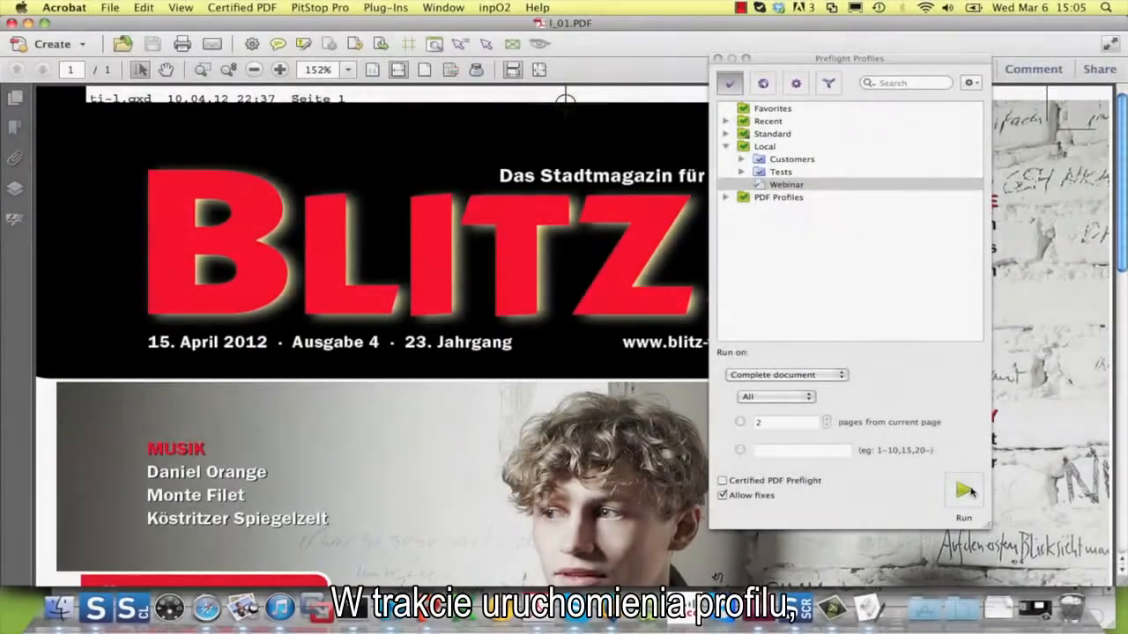
Run the Webinar preflight profile and choose Thai Foodie, followed by Men's Magazine, as the magazine
{"action": "left_click", "coordinate": [965, 491]}
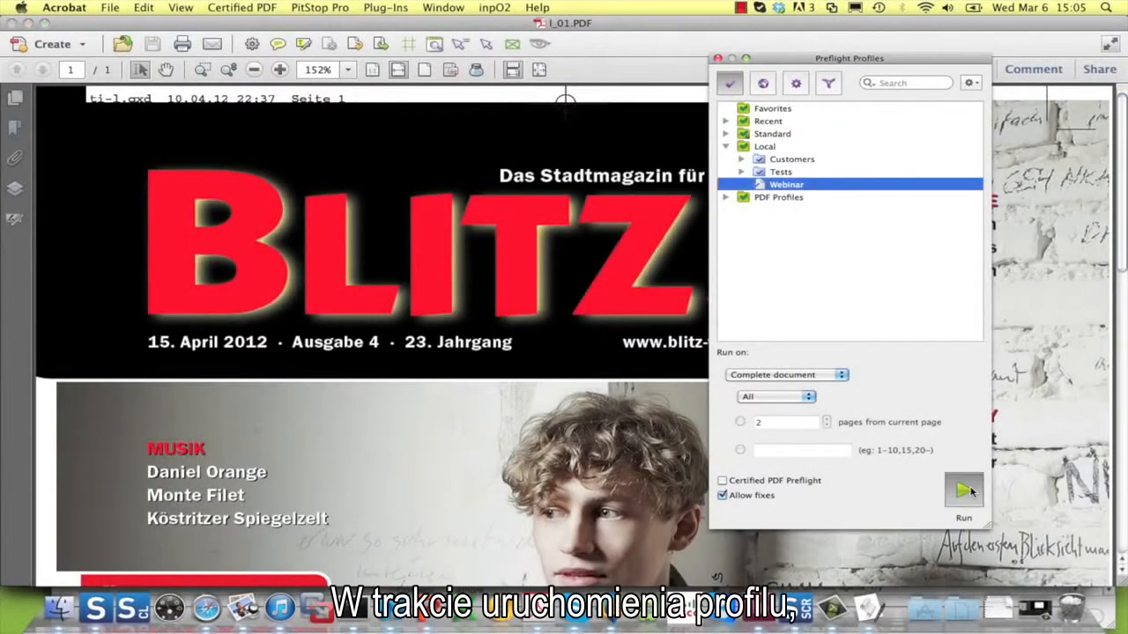
{"action": "left_click", "coordinate": [433, 210]}
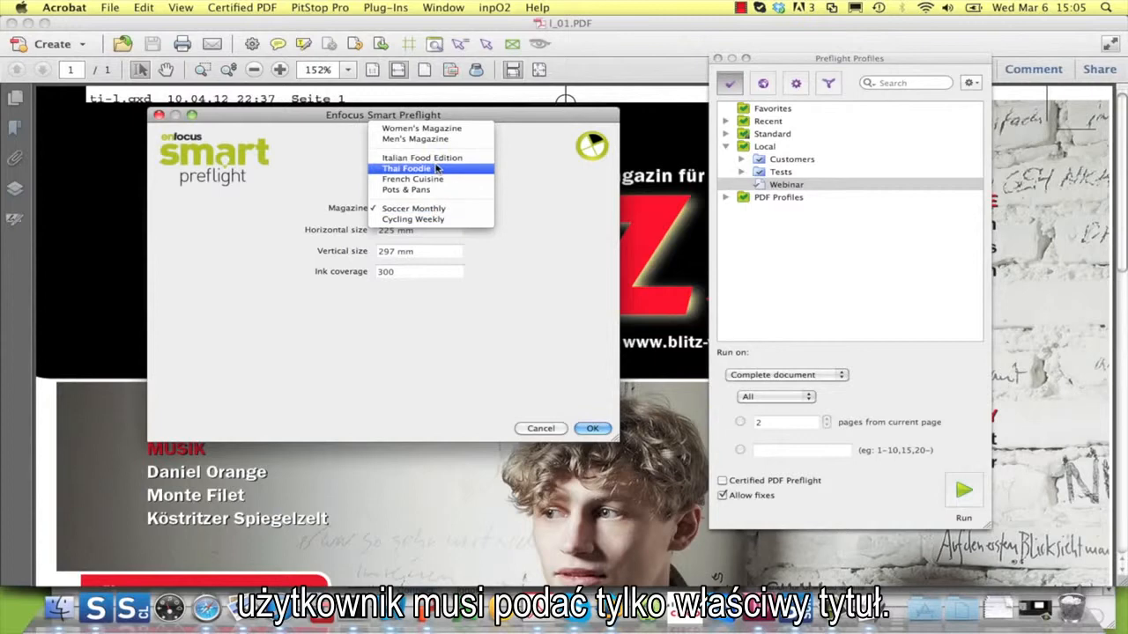
{"action": "left_click", "coordinate": [437, 168]}
{"action": "left_click", "coordinate": [432, 211]}
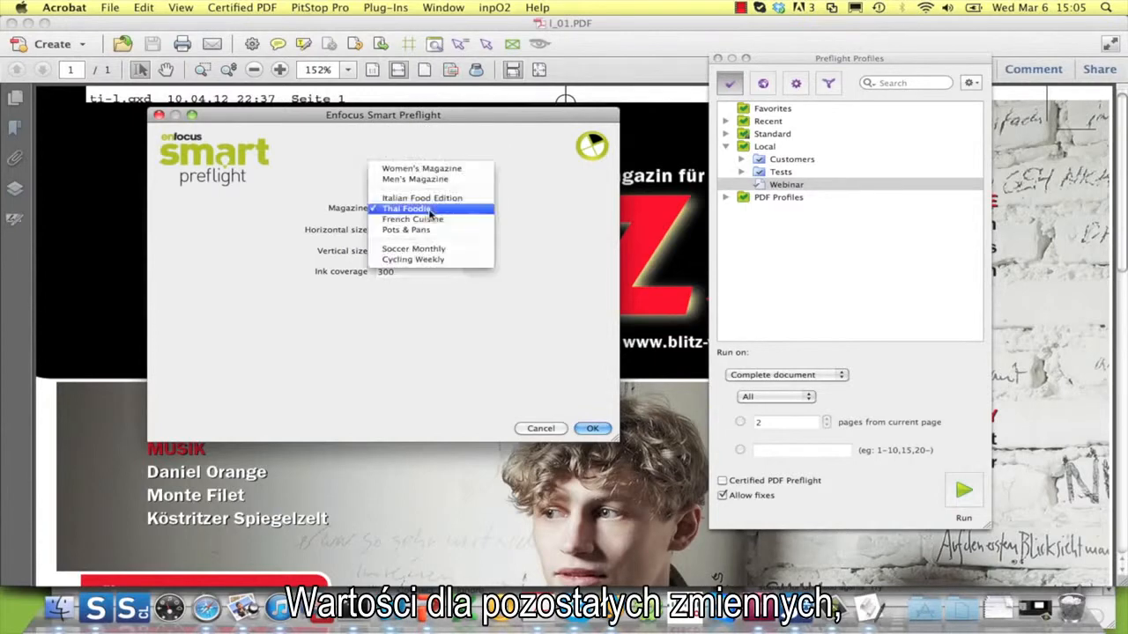
{"action": "left_click", "coordinate": [431, 179]}
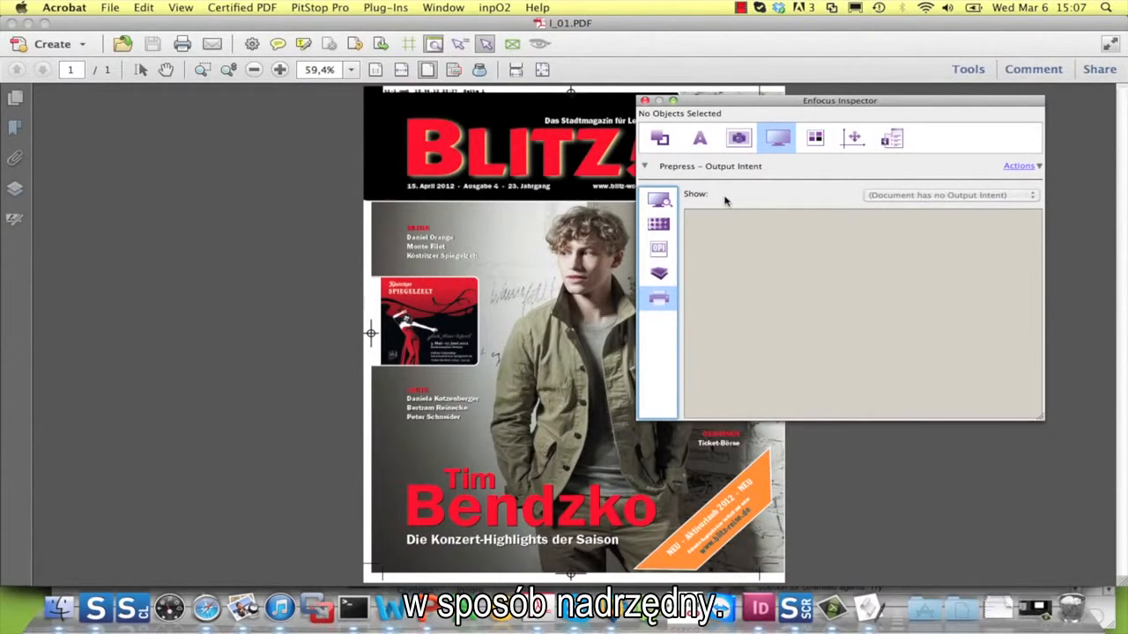
{"action": "left_click_drag", "start_coordinate": [806, 100], "coordinate": [800, 104]}
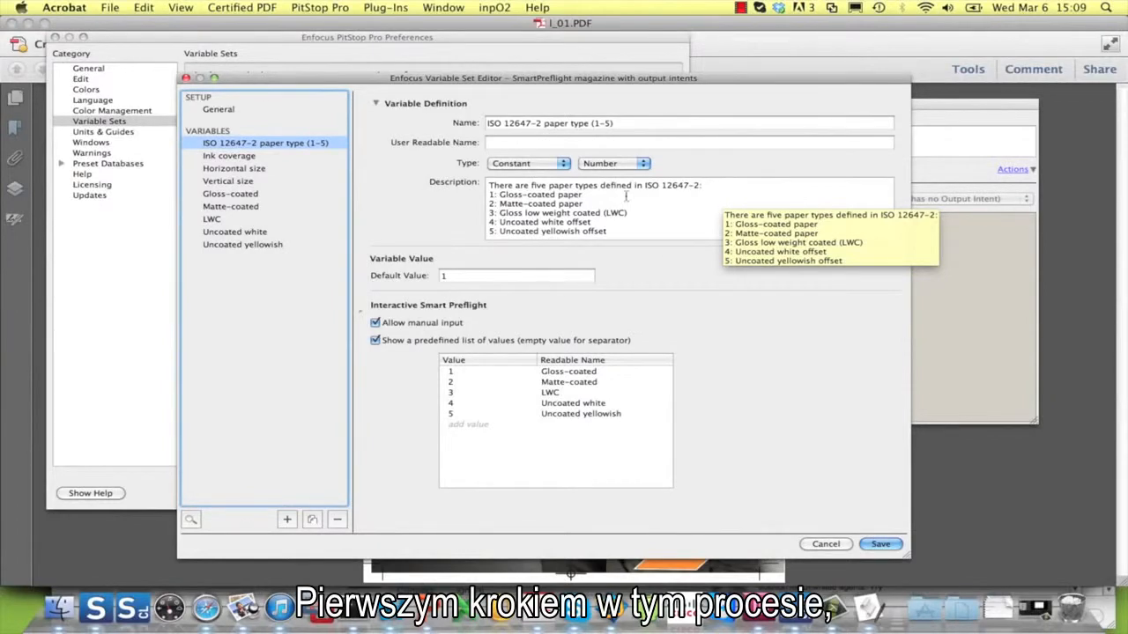
Review the rules of the Gloss-coated, Matte-coated, LWC, Uncoated white and Uncoated yellowish variables
{"action": "left_click", "coordinate": [243, 195]}
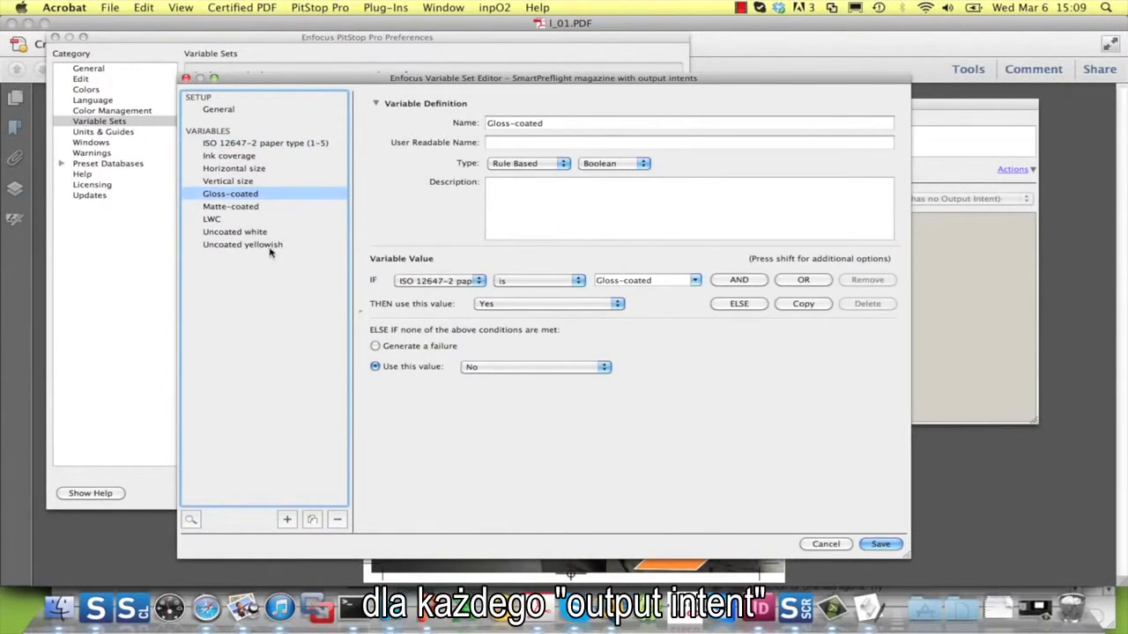
{"action": "left_click", "coordinate": [236, 209]}
{"action": "left_click", "coordinate": [216, 220]}
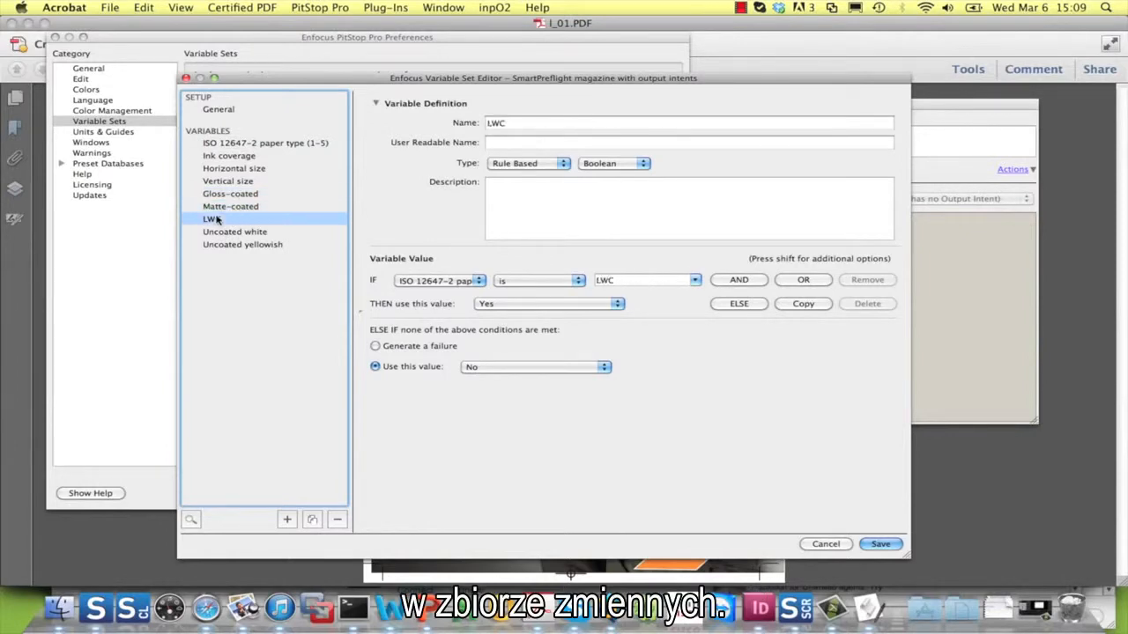
{"action": "left_click", "coordinate": [226, 232]}
{"action": "left_click", "coordinate": [226, 247]}
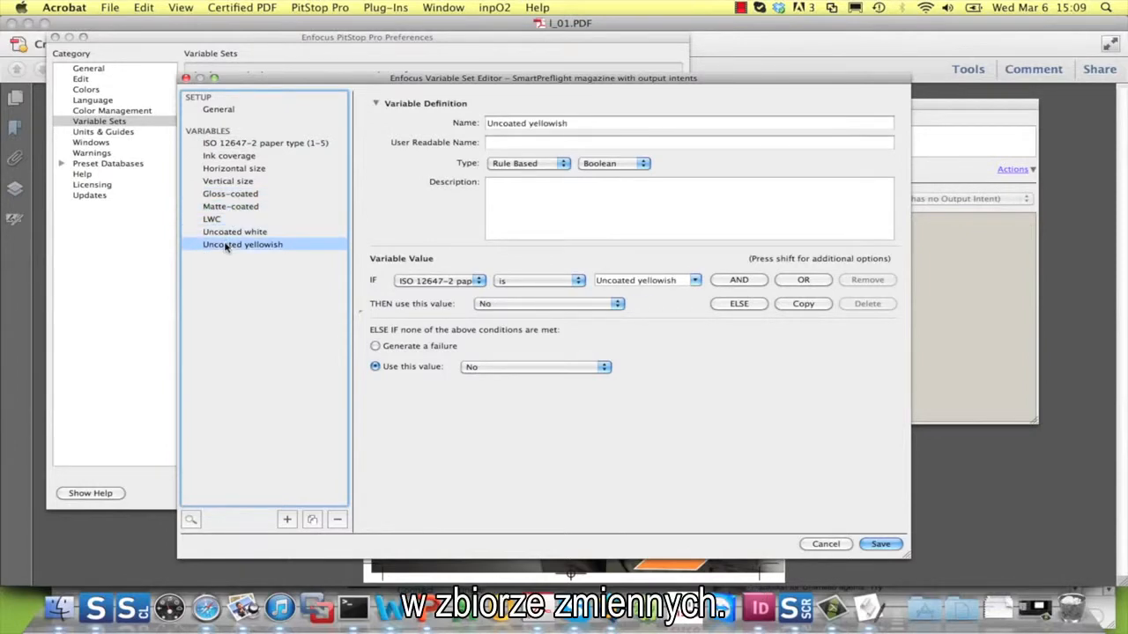
Choose Rule Based as the Gloss-coated variable's type and Gloss-coated as the paper type in its condition
{"action": "left_click", "coordinate": [240, 195]}
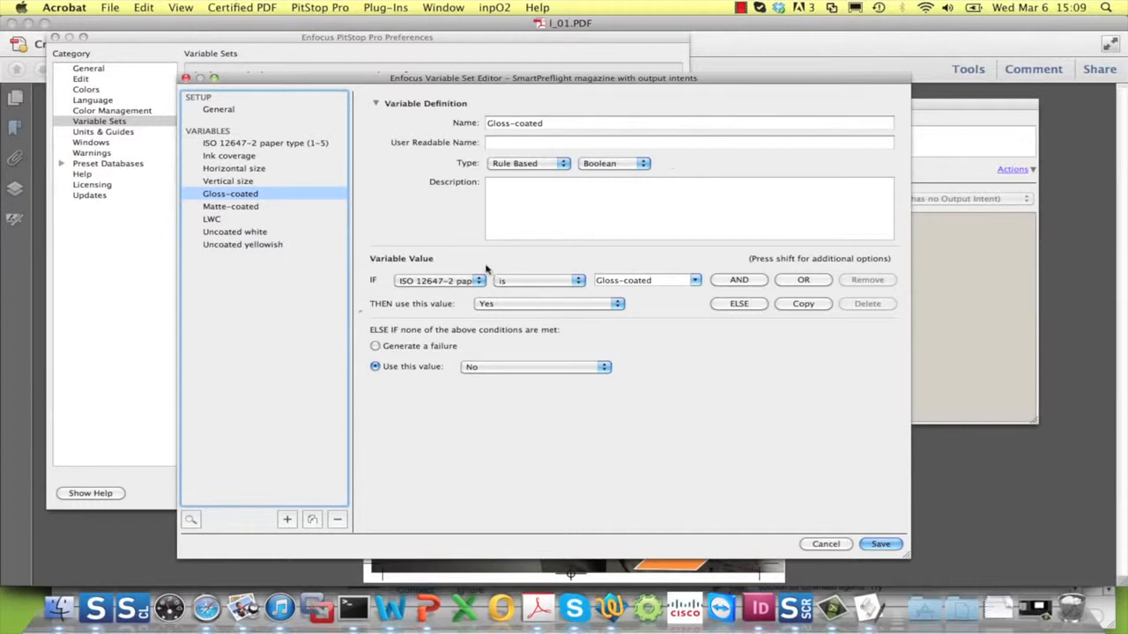
{"action": "left_click", "coordinate": [542, 165]}
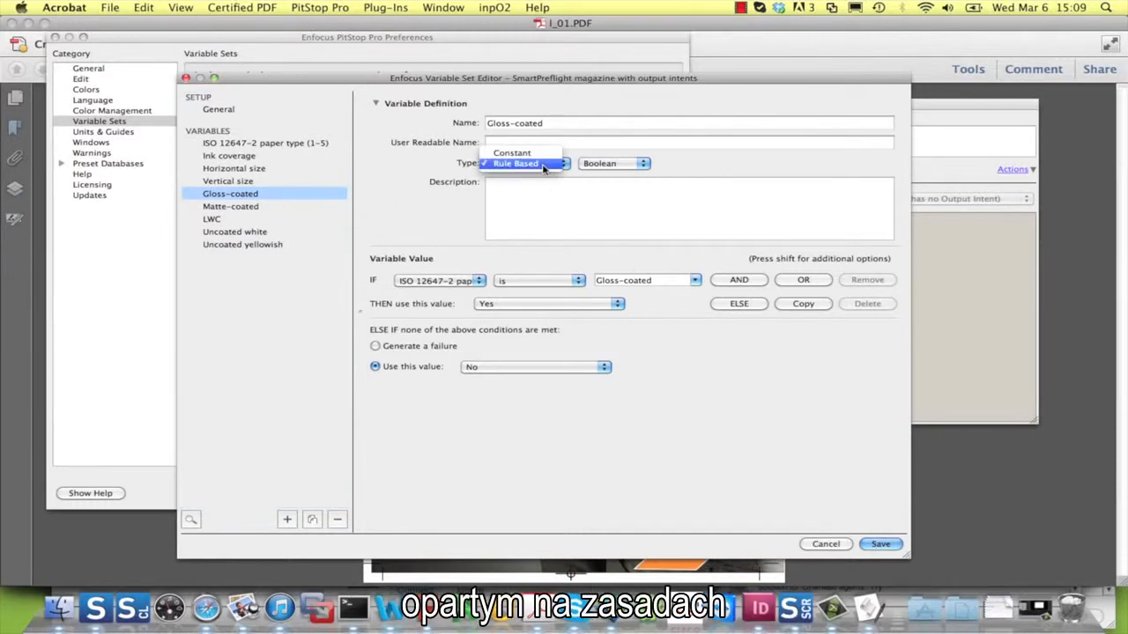
{"action": "left_click", "coordinate": [543, 165]}
{"action": "left_click", "coordinate": [696, 280]}
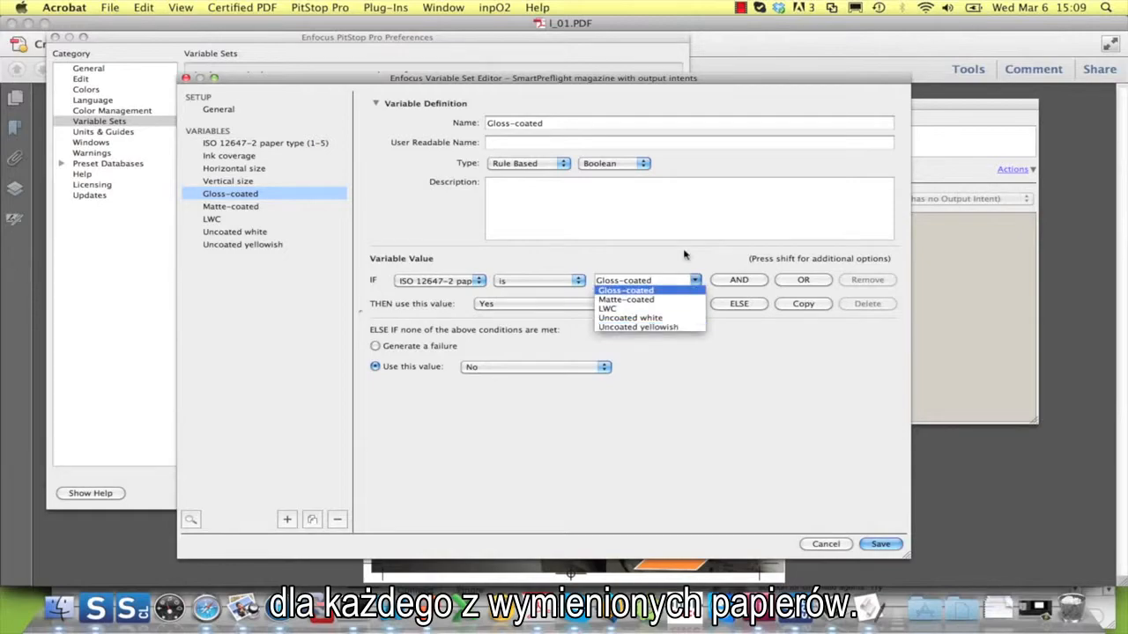
{"action": "left_click", "coordinate": [636, 289]}
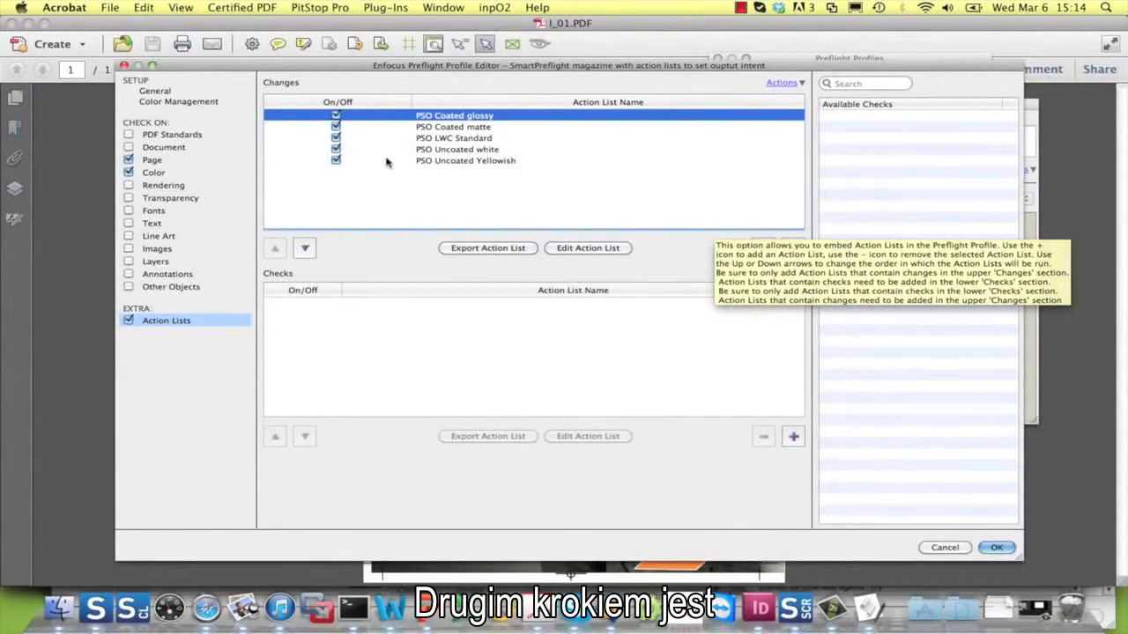
Examine the Change Output Intent action inside the PSO Coated glossy action list and close its editor
{"action": "double_click", "coordinate": [454, 117]}
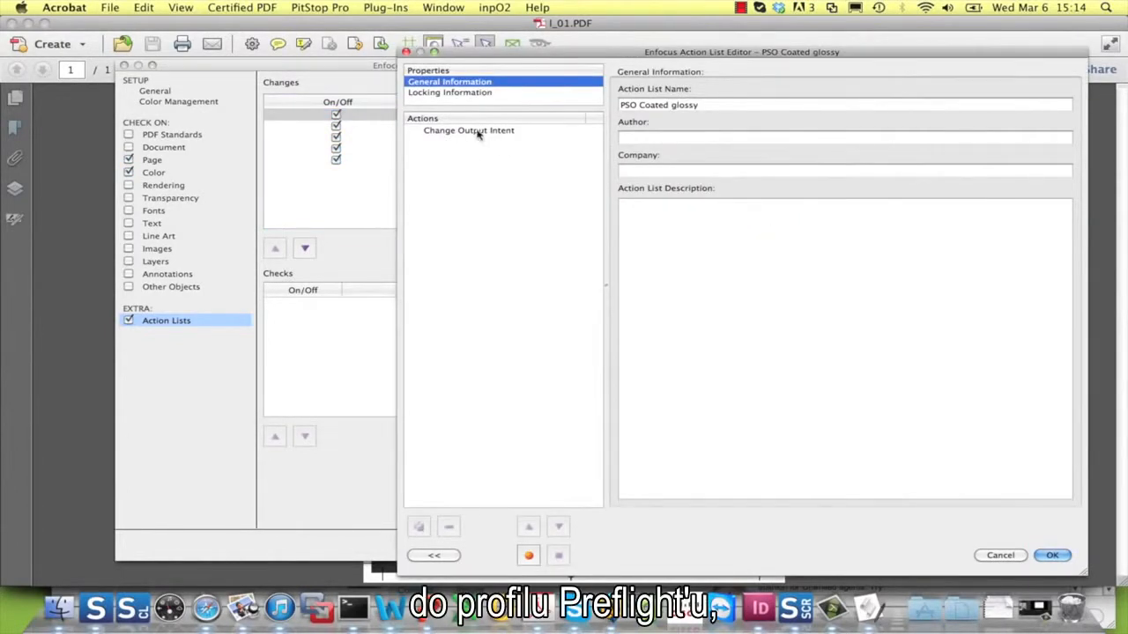
{"action": "left_click", "coordinate": [475, 131]}
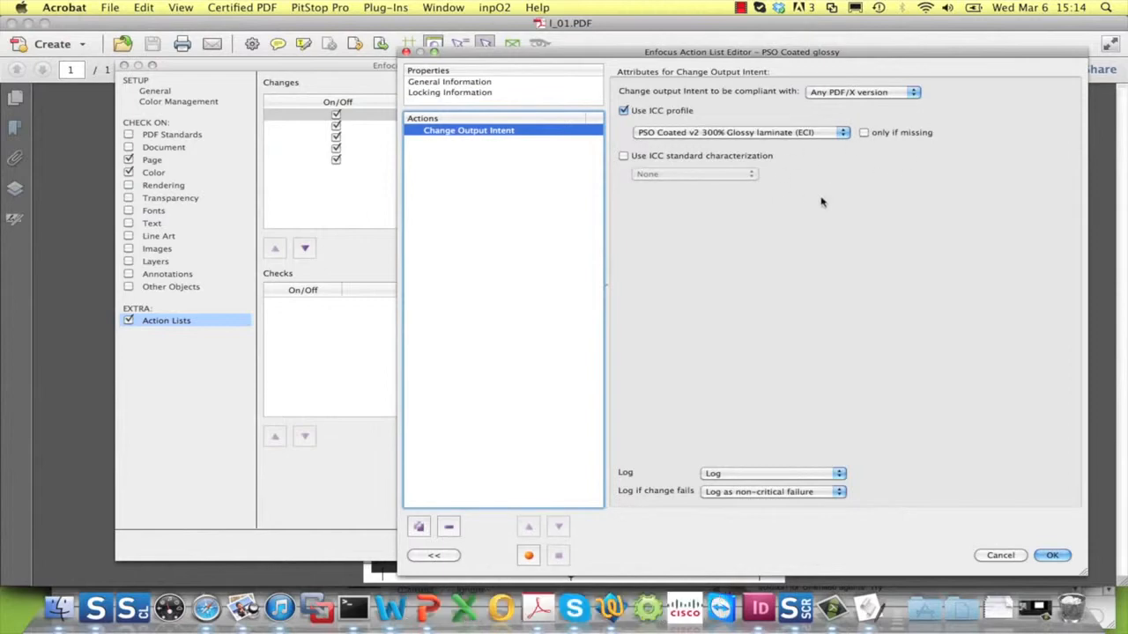
{"action": "left_click", "coordinate": [1051, 555]}
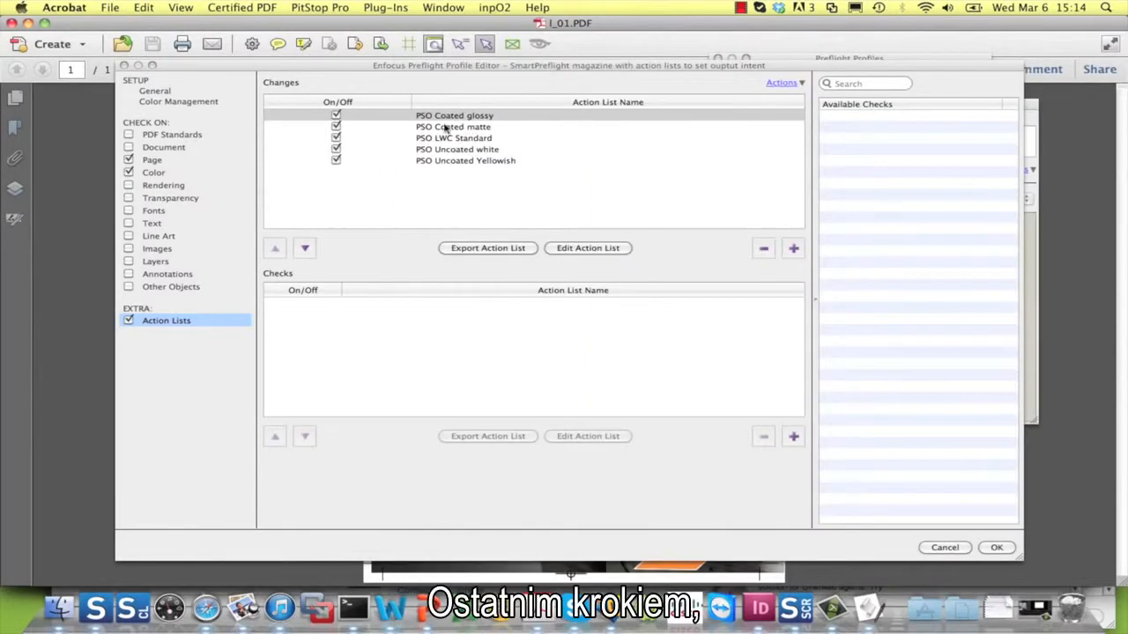
Enable variable names for the embedded action lists and link PSO Coated glossy to the Gloss-coated variable
{"action": "left_click", "coordinate": [783, 85]}
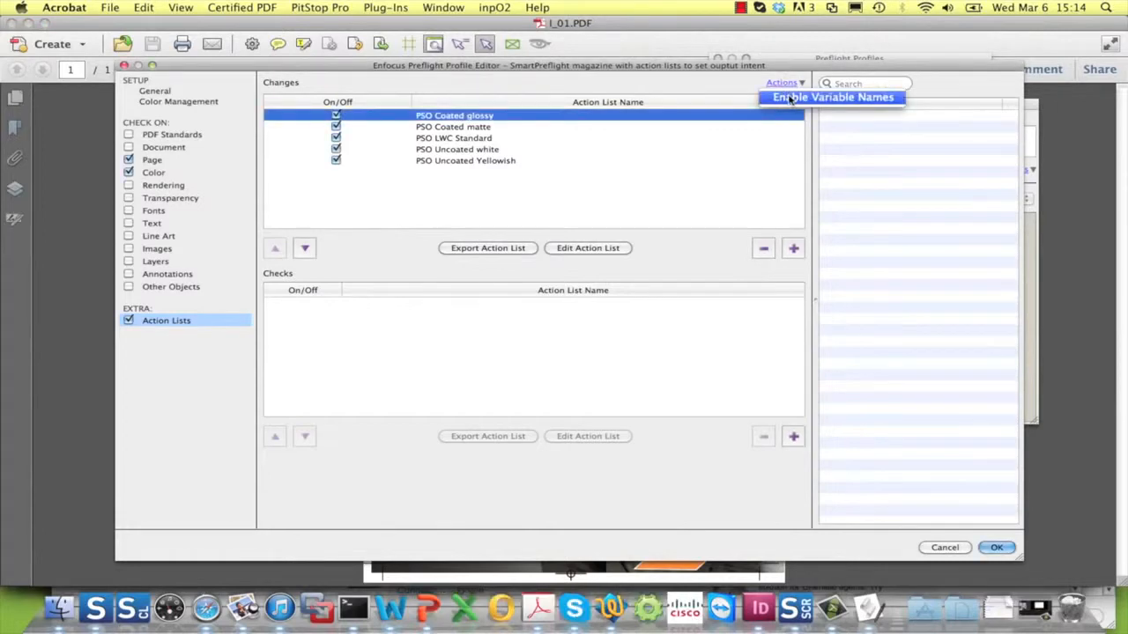
{"action": "left_click", "coordinate": [801, 97]}
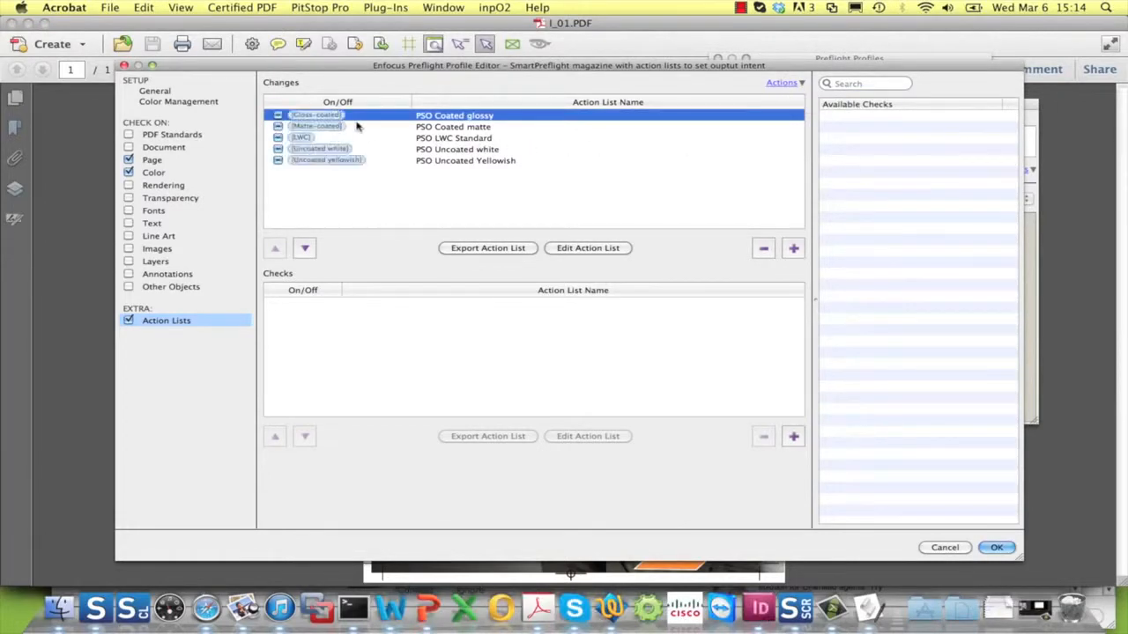
{"action": "left_click", "coordinate": [315, 117]}
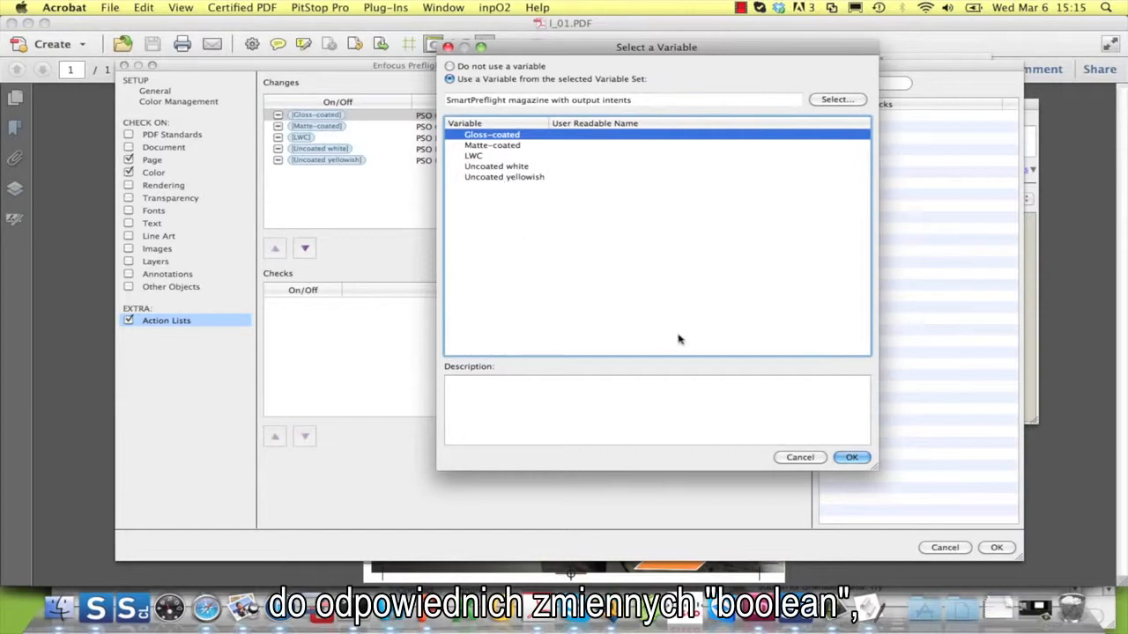
{"action": "left_click", "coordinate": [851, 458]}
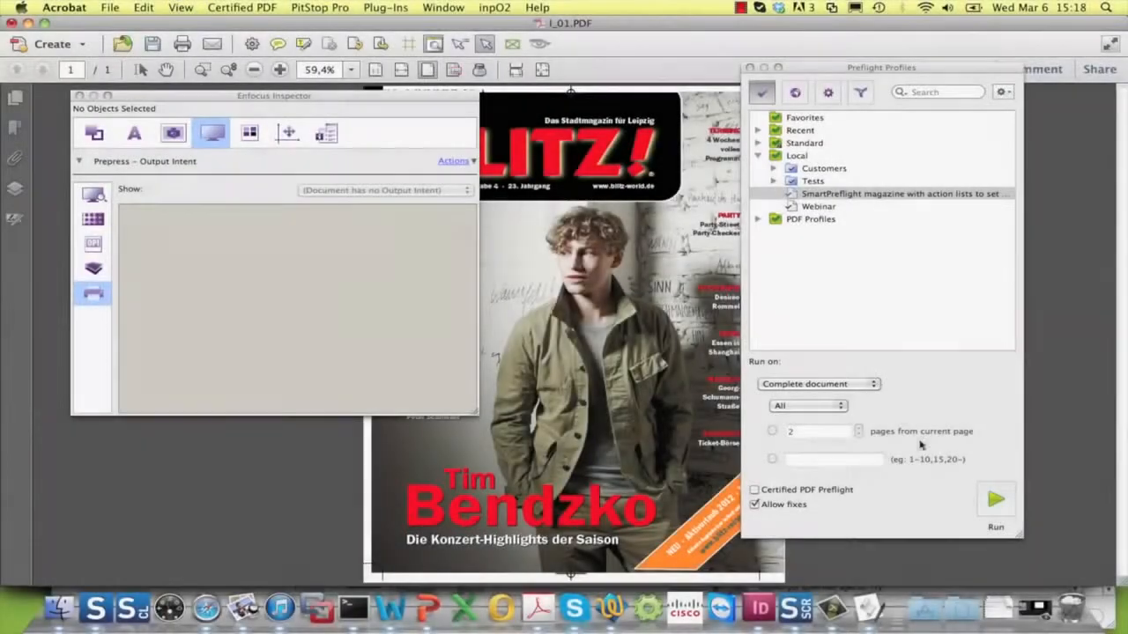
Run the SmartPreflight magazine profile with action lists and set the vertical size to 285 mm
{"action": "left_click", "coordinate": [1001, 493]}
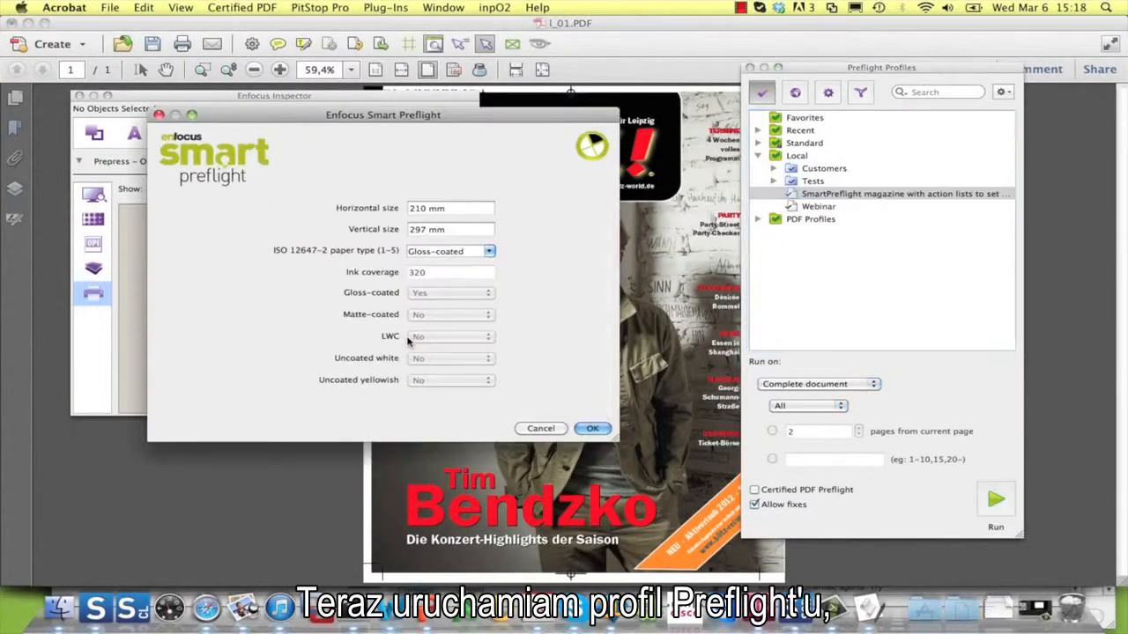
{"action": "left_click", "coordinate": [456, 230]}
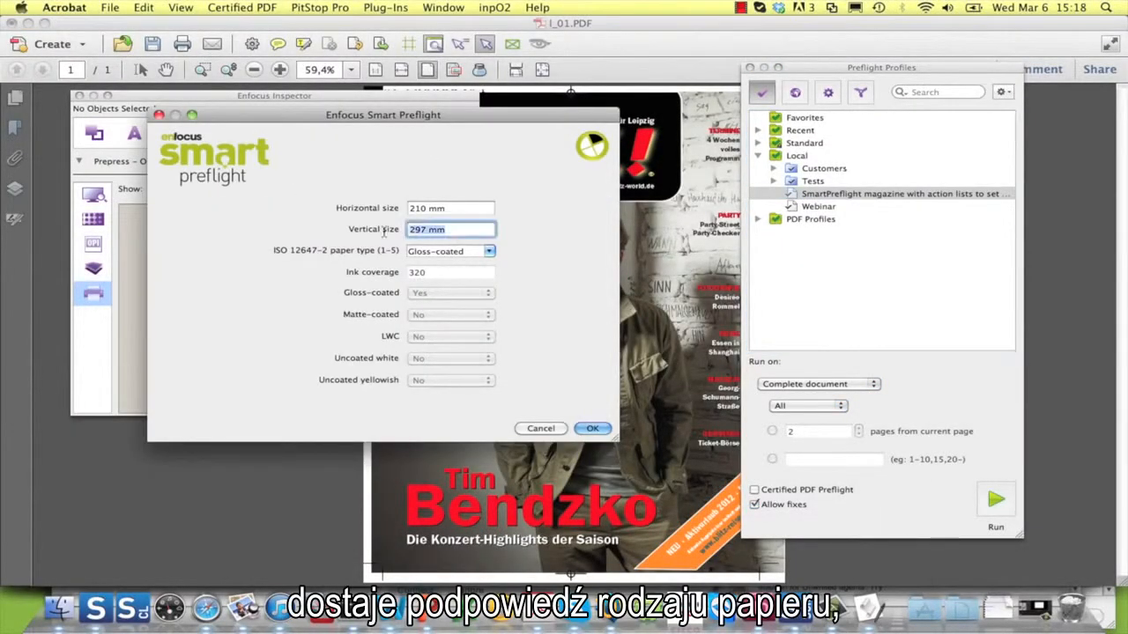
{"action": "type", "text": "285"}
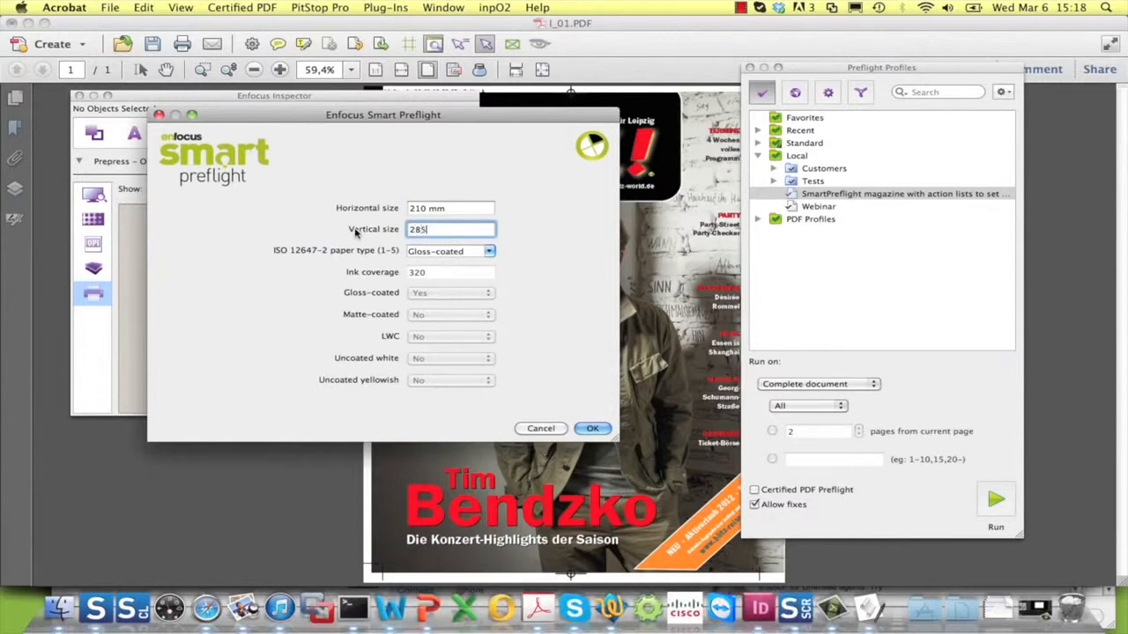
{"action": "key", "text": "Tab"}
Set the ISO 12647-2 paper type to LWC, execute the preflight and close the resulting report
{"action": "left_click", "coordinate": [489, 254]}
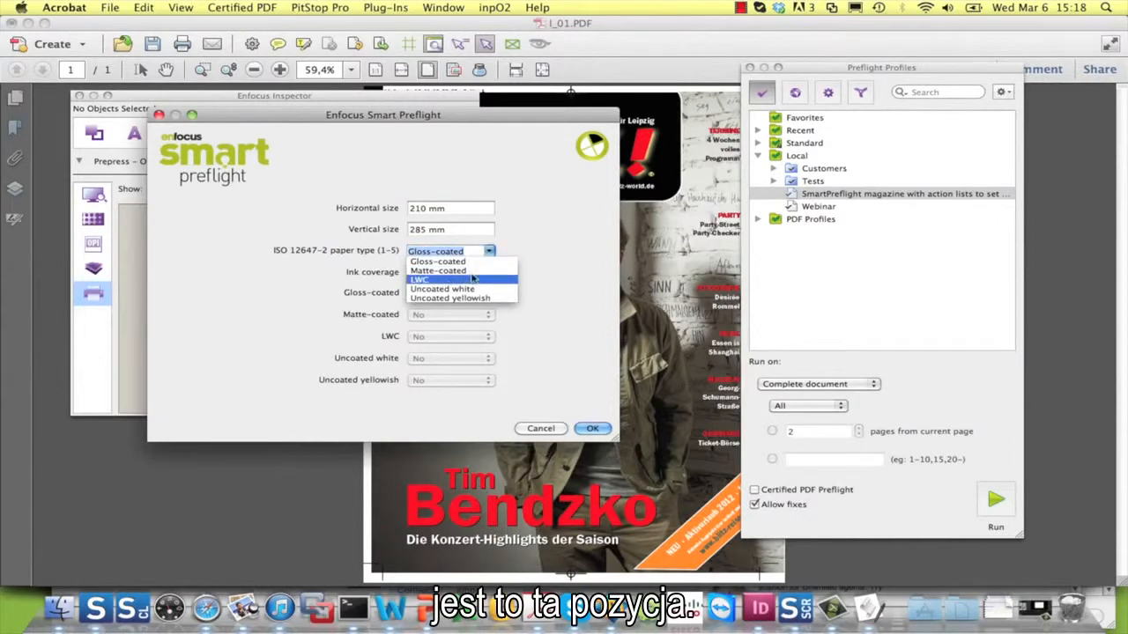
{"action": "left_click", "coordinate": [447, 275]}
{"action": "left_click", "coordinate": [592, 429]}
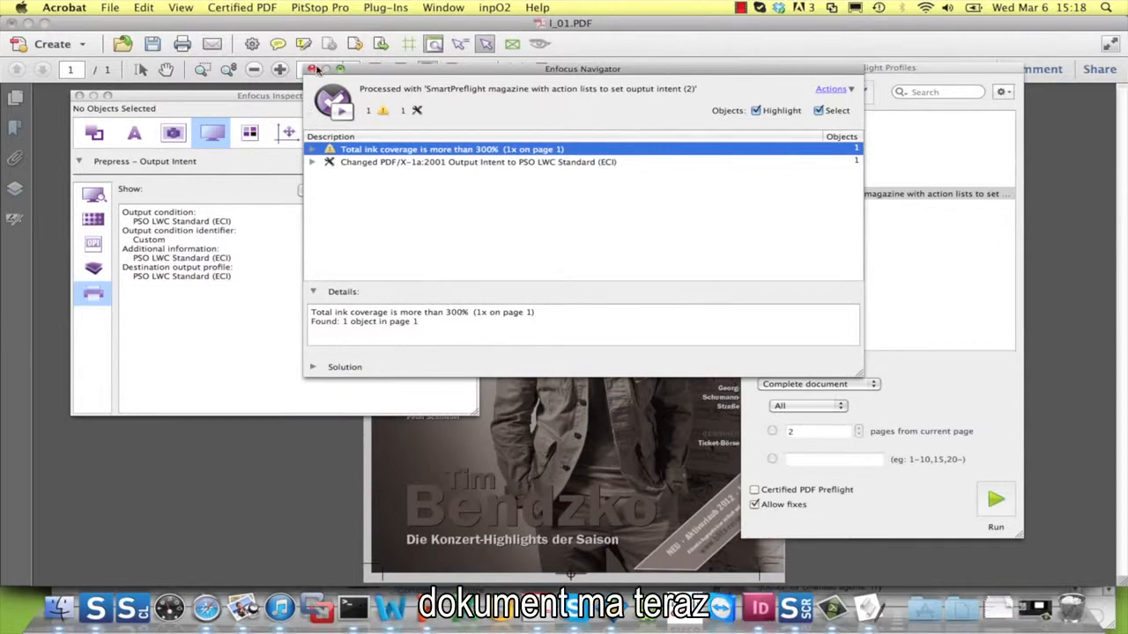
{"action": "left_click", "coordinate": [312, 69]}
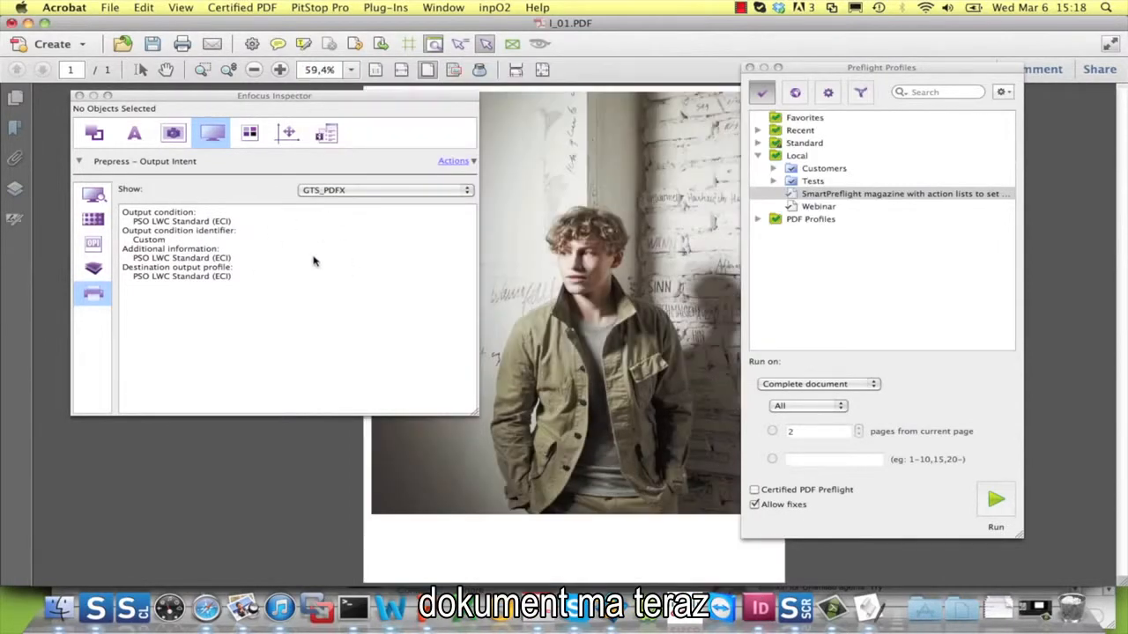